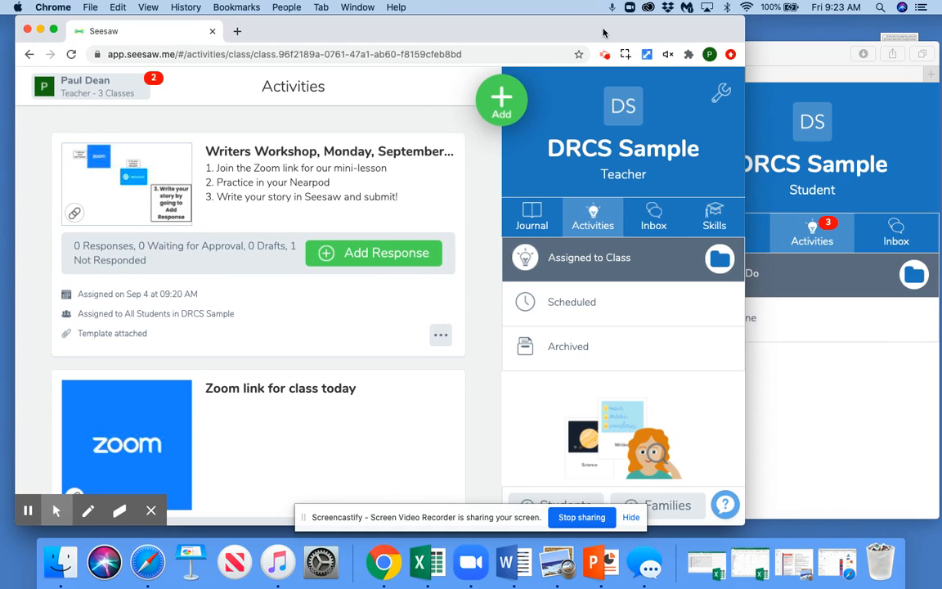
View the class journal in the teacher's Chrome window and in the student's Safari window.
{"action": "left_click", "coordinate": [772, 63]}
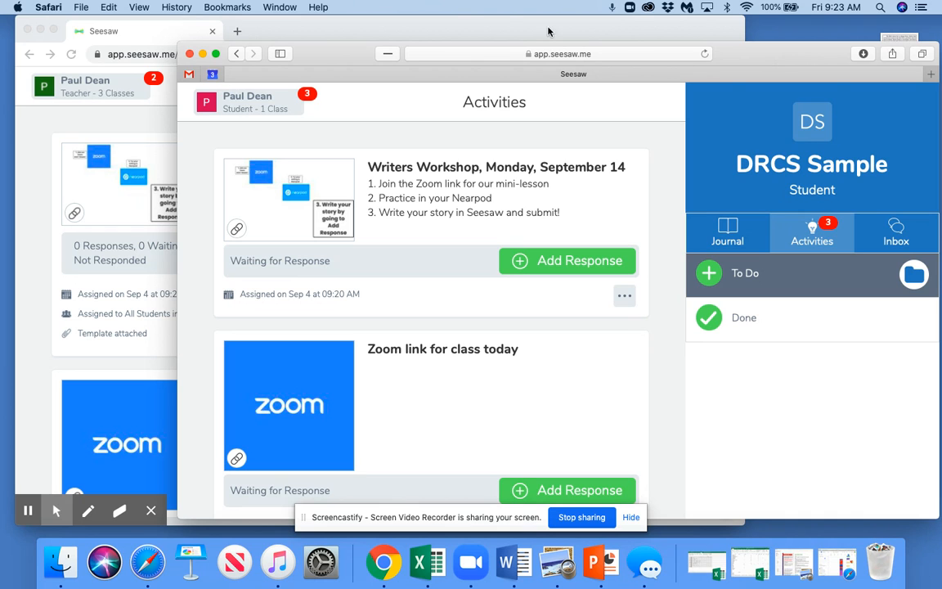
{"action": "left_click", "coordinate": [437, 33]}
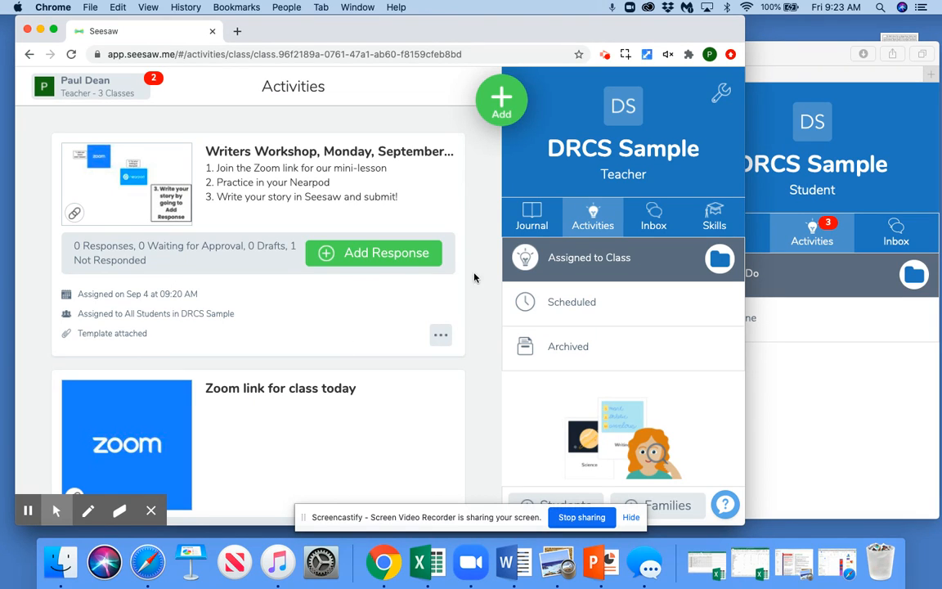
{"action": "left_click", "coordinate": [538, 223]}
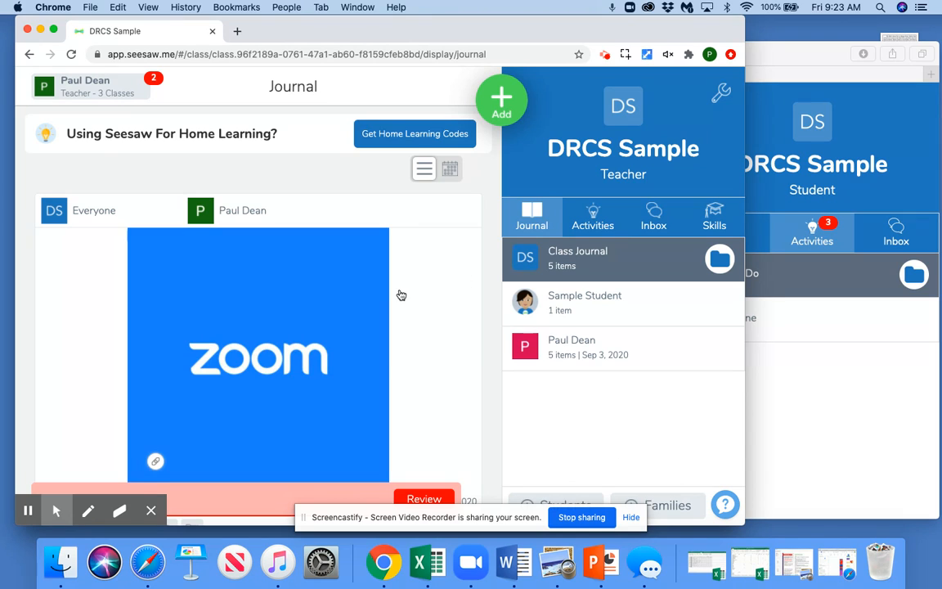
{"action": "scroll", "coordinate": [401, 295], "scroll_direction": "down", "scroll_amount": 1}
{"action": "scroll", "coordinate": [401, 296], "scroll_direction": "down", "scroll_amount": 1}
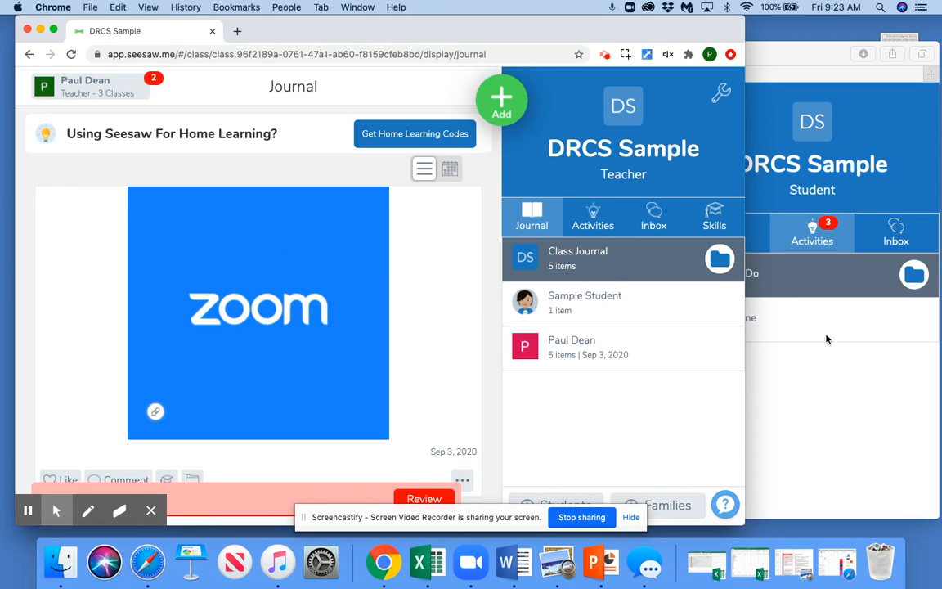
{"action": "left_click", "coordinate": [835, 369]}
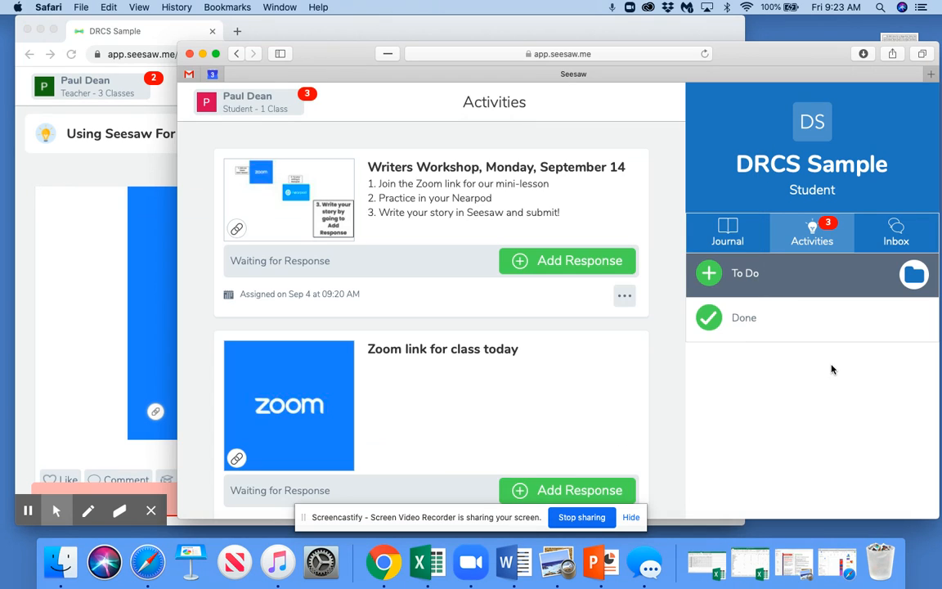
{"action": "left_click", "coordinate": [741, 234]}
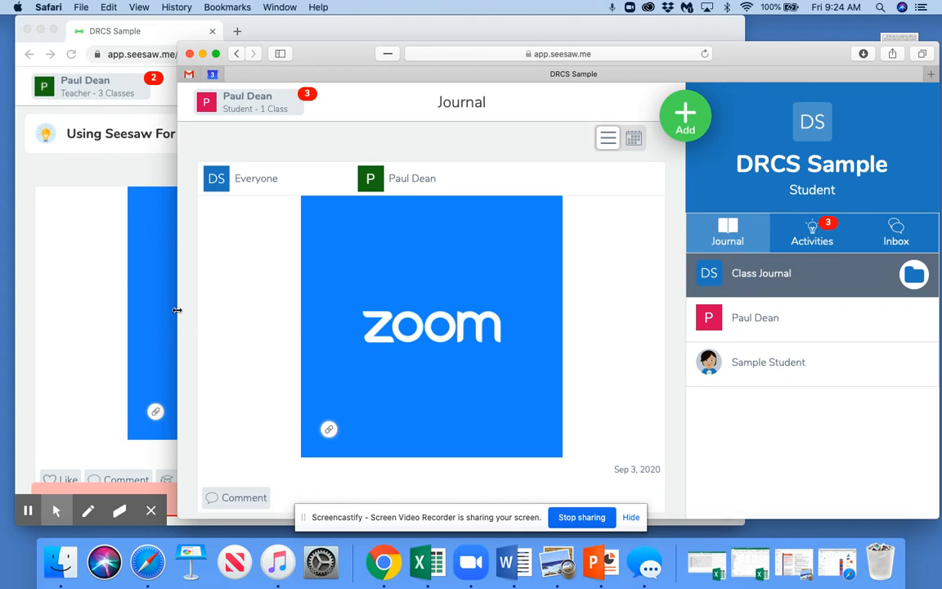
Switch to the teacher's Chrome window and view the options for adding content from the class journal.
{"action": "left_click", "coordinate": [150, 311]}
{"action": "left_click", "coordinate": [504, 104]}
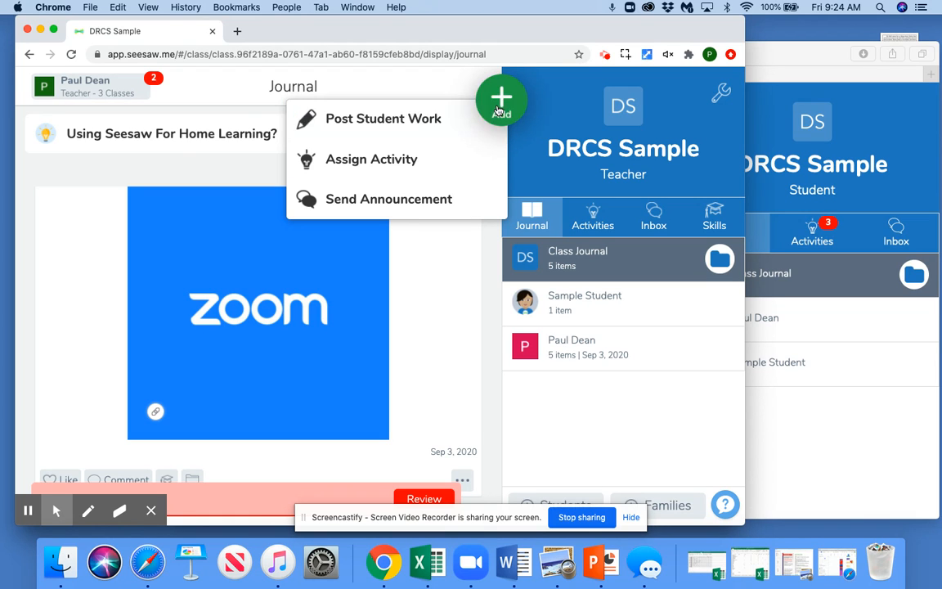
{"action": "left_click", "coordinate": [419, 303]}
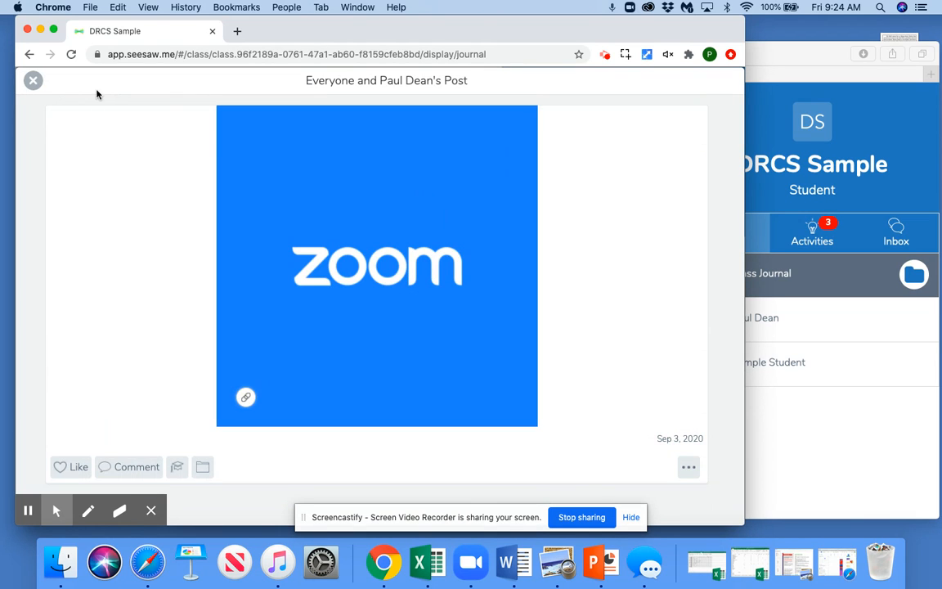
{"action": "left_click", "coordinate": [32, 83]}
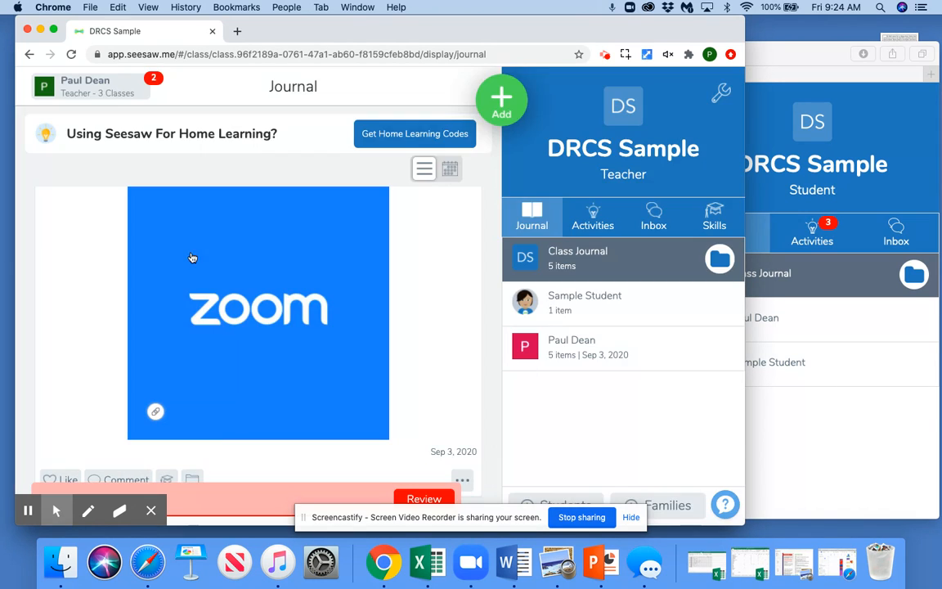
Switch to the student's Safari window and review the to-do activities, including the Zoom link for class.
{"action": "left_click", "coordinate": [836, 36]}
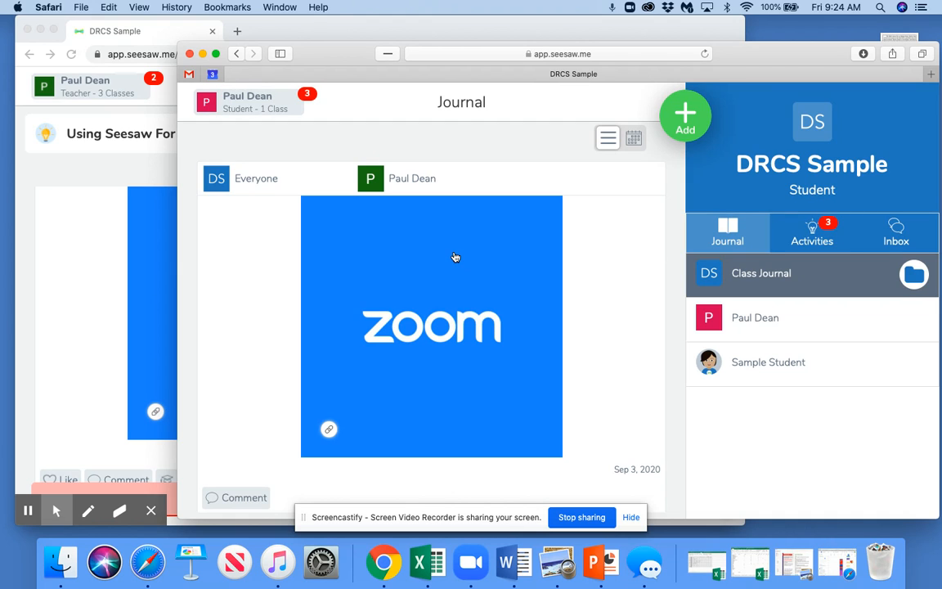
{"action": "left_click", "coordinate": [828, 226]}
{"action": "left_click", "coordinate": [818, 237]}
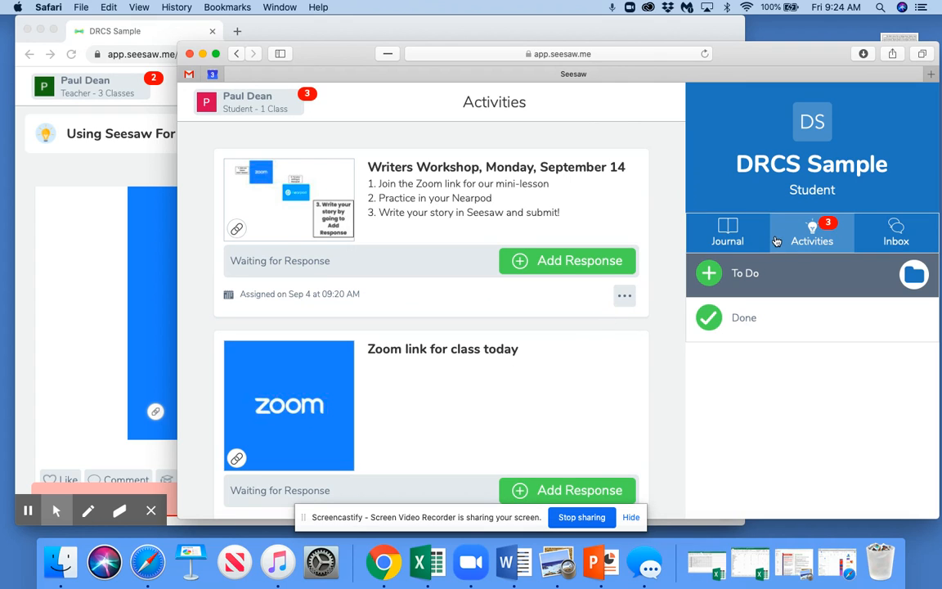
{"action": "scroll", "coordinate": [556, 391], "scroll_direction": "down", "scroll_amount": 1}
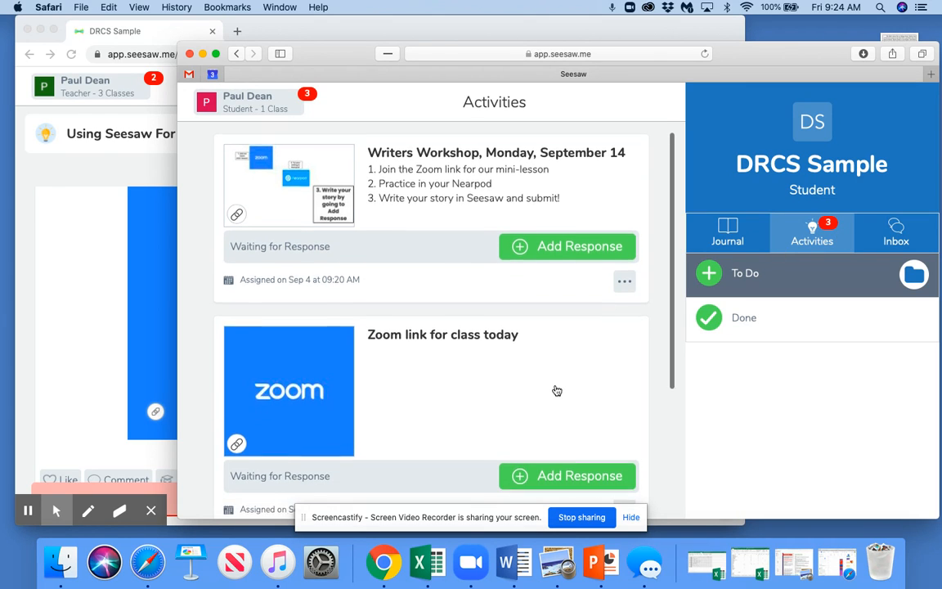
{"action": "scroll", "coordinate": [556, 391], "scroll_direction": "down", "scroll_amount": 2}
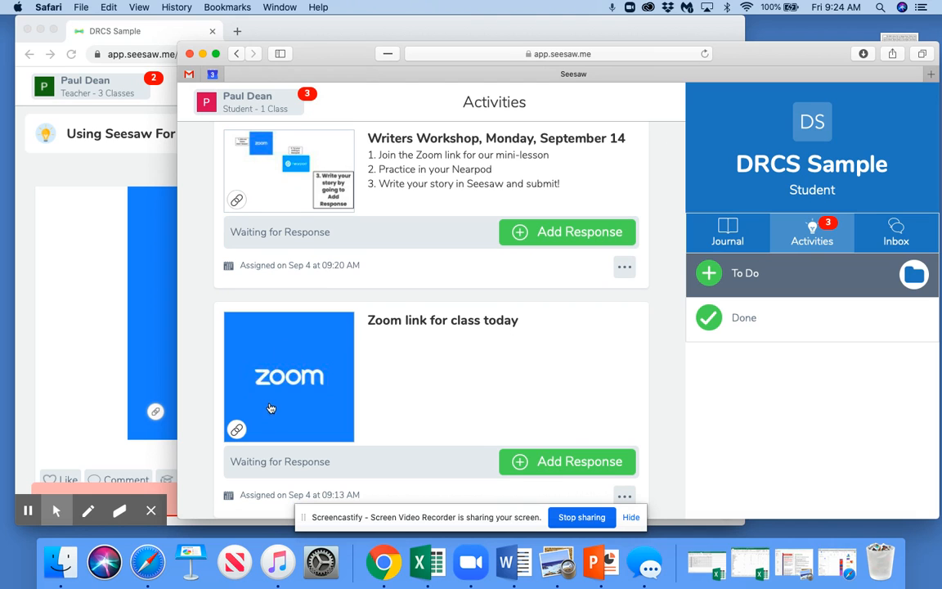
{"action": "scroll", "coordinate": [347, 393], "scroll_direction": "down", "scroll_amount": 5}
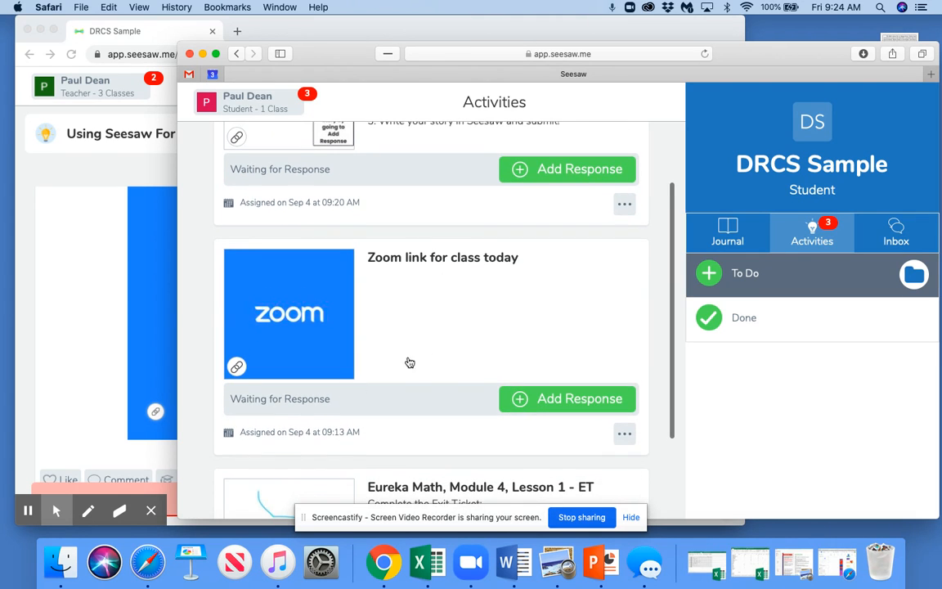
Switch to the teacher's Chrome window and review the activities assigned to the class.
{"action": "left_click", "coordinate": [99, 269]}
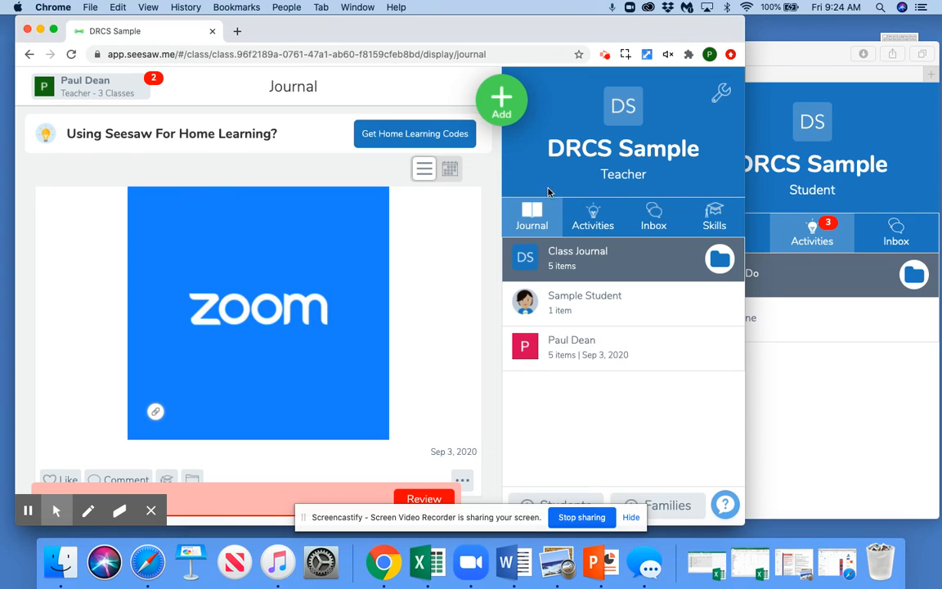
{"action": "left_click", "coordinate": [591, 215]}
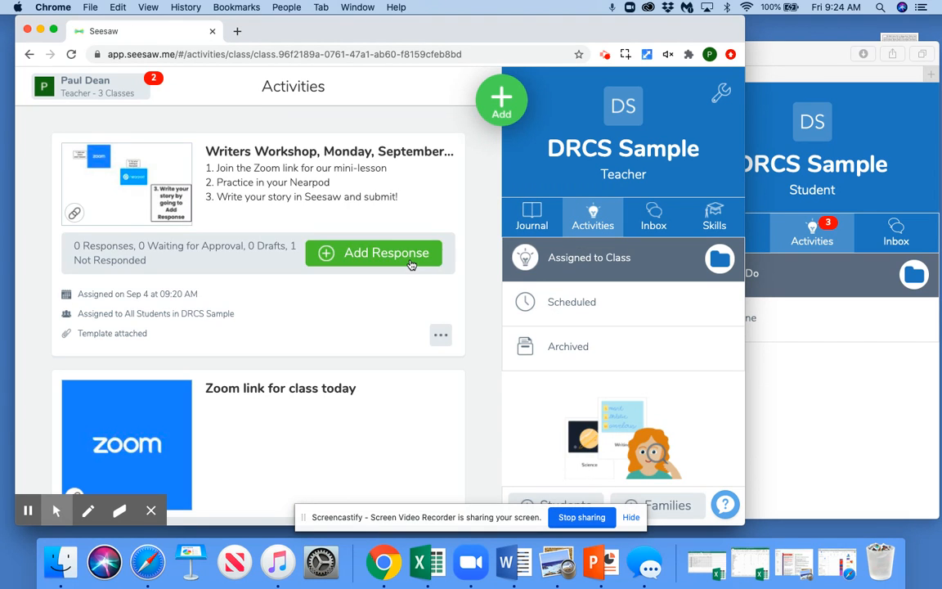
{"action": "scroll", "coordinate": [338, 368], "scroll_direction": "down", "scroll_amount": 3}
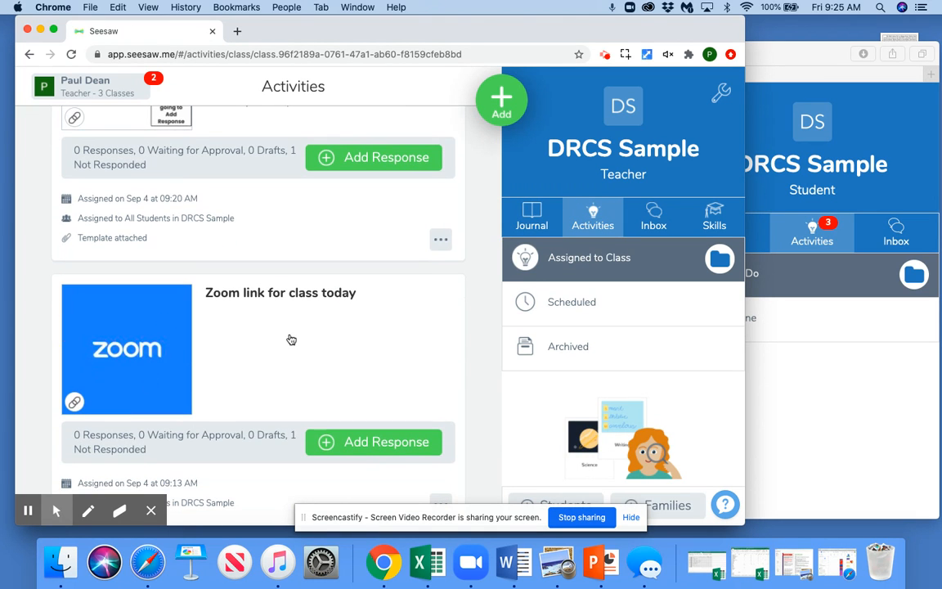
{"action": "scroll", "coordinate": [290, 331], "scroll_direction": "down", "scroll_amount": 2}
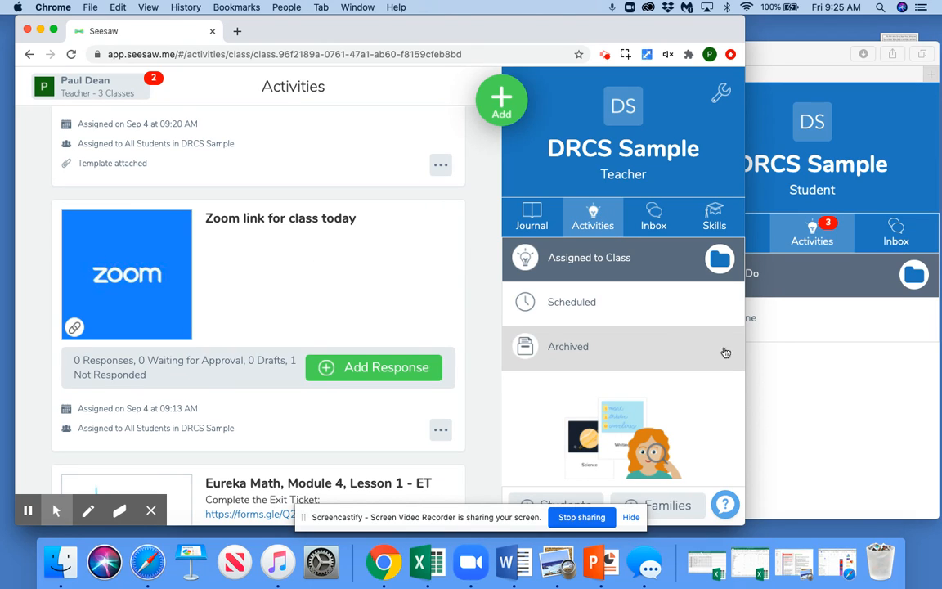
Compare the student's view of the Zoom link activity with the teacher's list of assigned activities.
{"action": "left_click", "coordinate": [798, 54]}
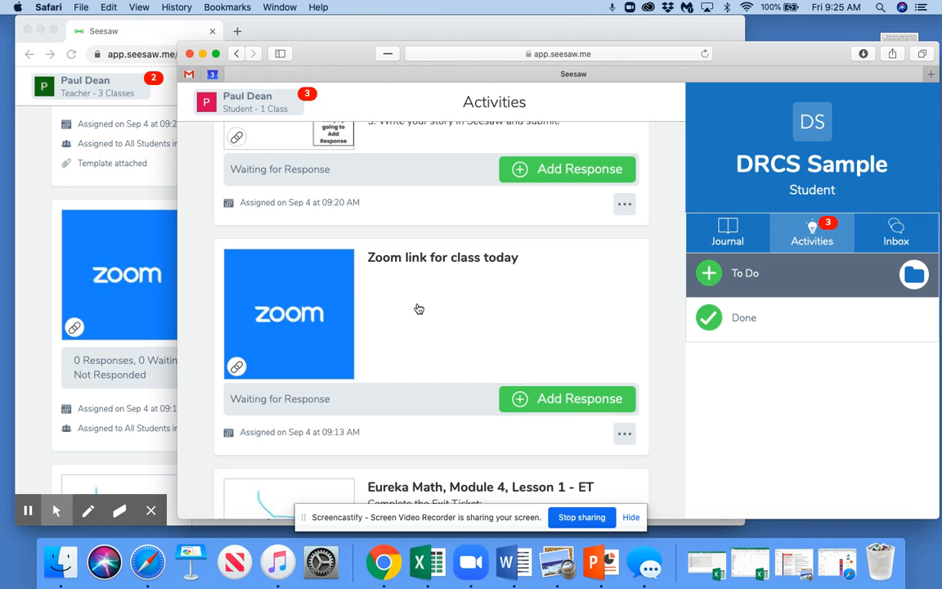
{"action": "left_click", "coordinate": [57, 209]}
{"action": "scroll", "coordinate": [191, 246], "scroll_direction": "up", "scroll_amount": 4}
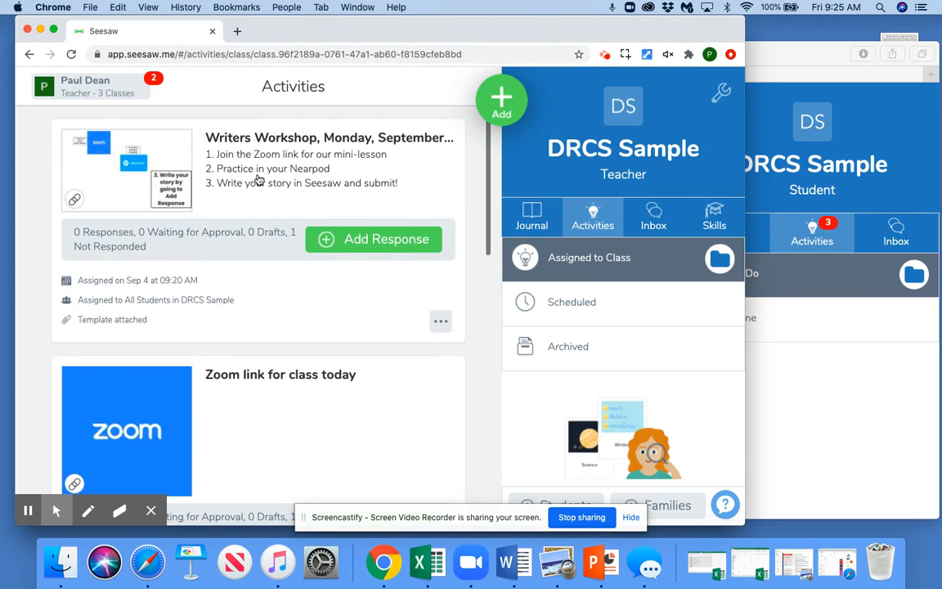
{"action": "scroll", "coordinate": [258, 180], "scroll_direction": "up", "scroll_amount": 1}
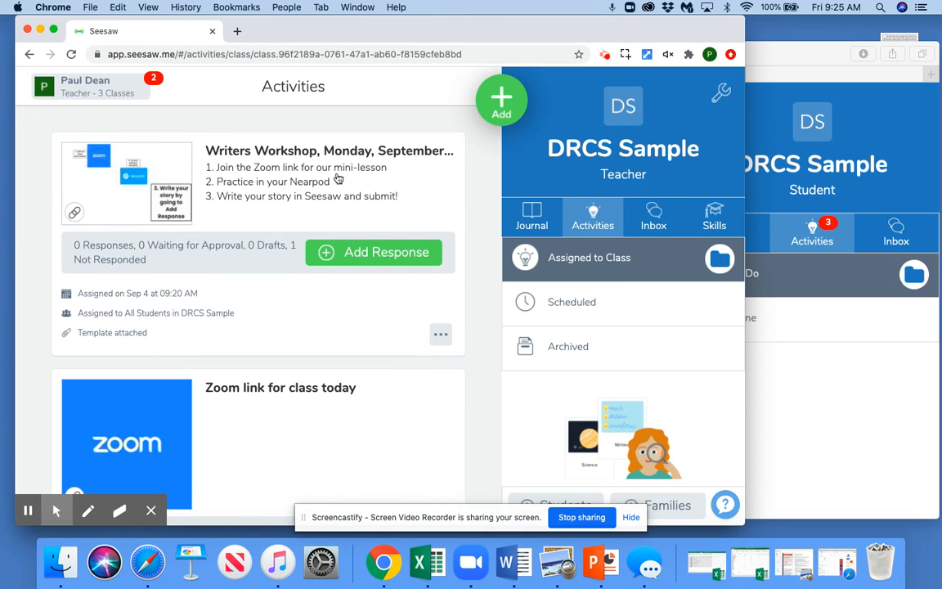
Open the teacher's Writers Workshop activity and inspect the Zoom and Nearpod links in its instructions image.
{"action": "left_click", "coordinate": [501, 115]}
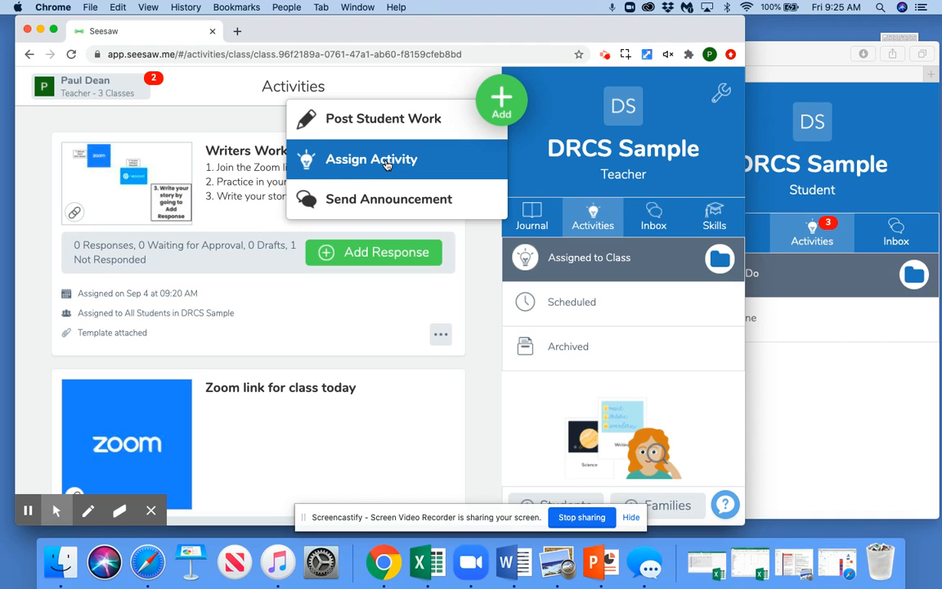
{"action": "left_click", "coordinate": [356, 321]}
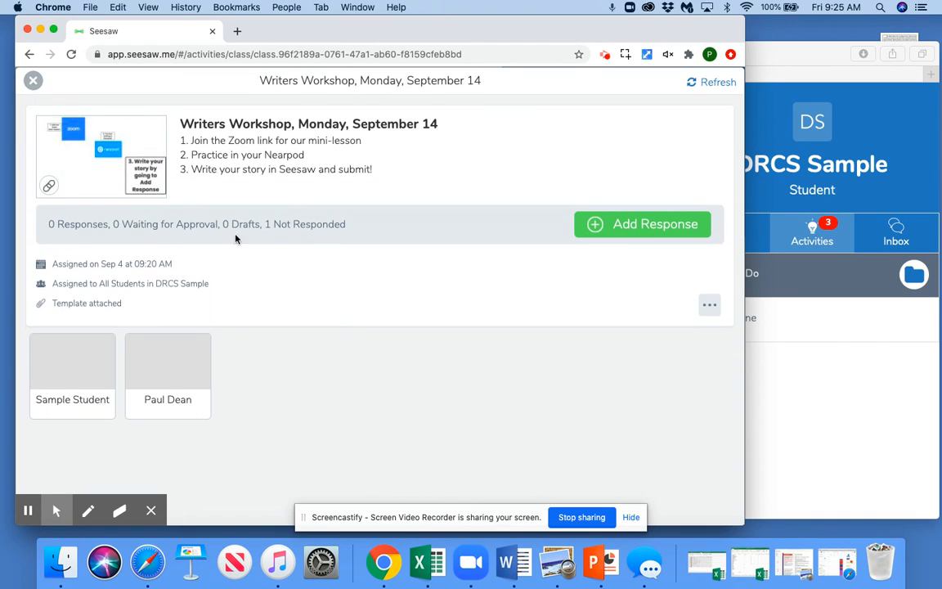
{"action": "left_click", "coordinate": [96, 172]}
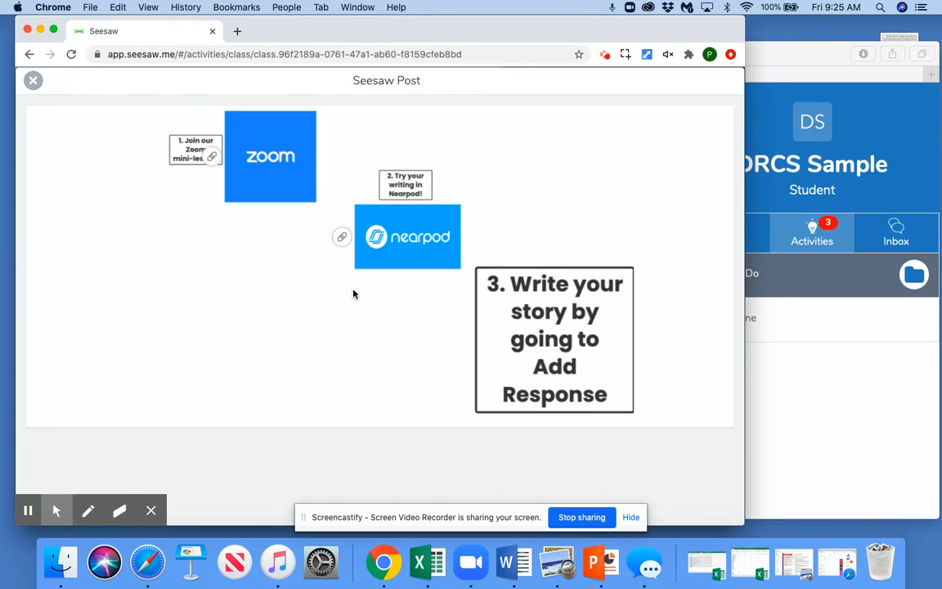
{"action": "mouse_move", "coordinate": [257, 189]}
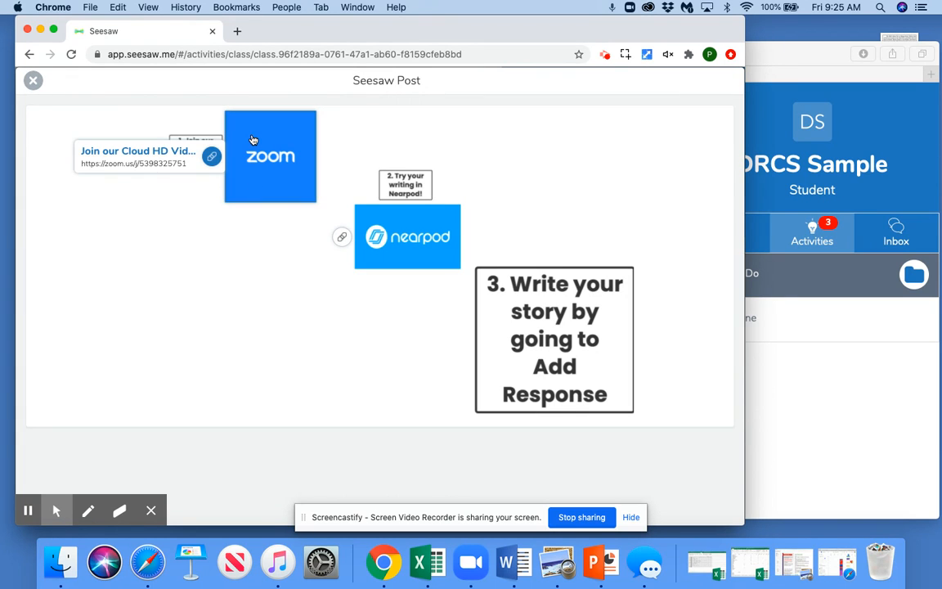
{"action": "mouse_move", "coordinate": [414, 238]}
{"action": "left_click", "coordinate": [32, 80]}
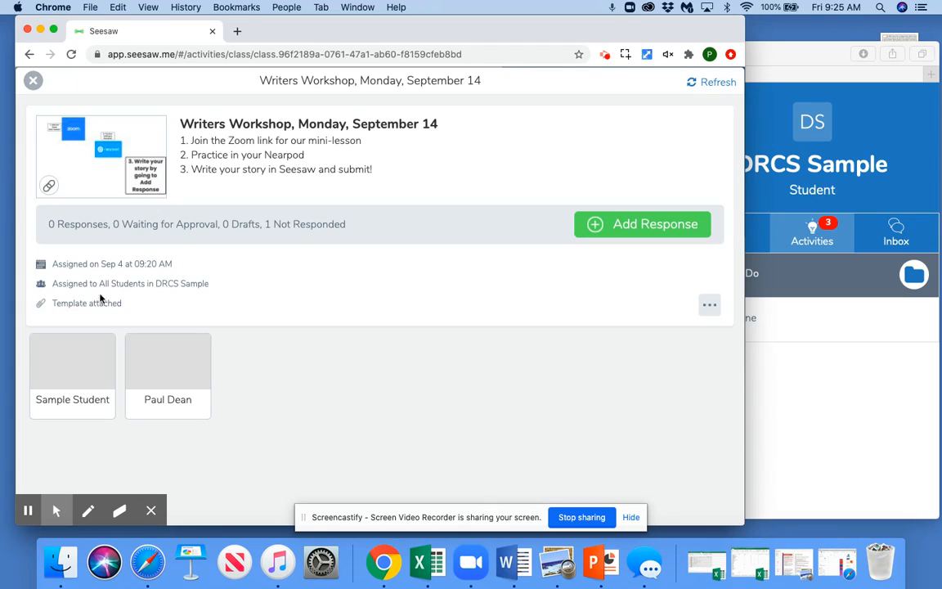
View the student choices for adding a response to the Writers Workshop activity without selecting one.
{"action": "left_click", "coordinate": [619, 233]}
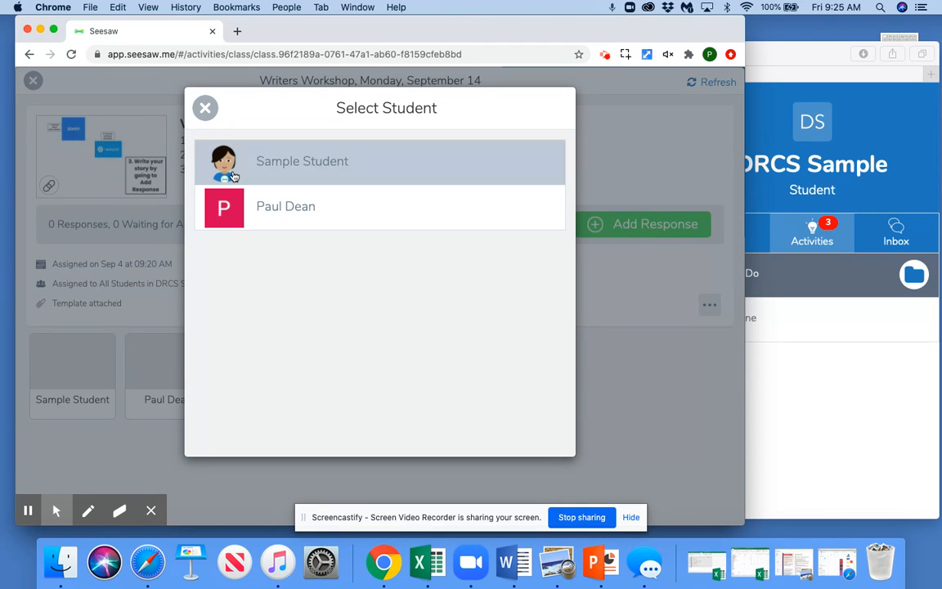
{"action": "left_click", "coordinate": [205, 108]}
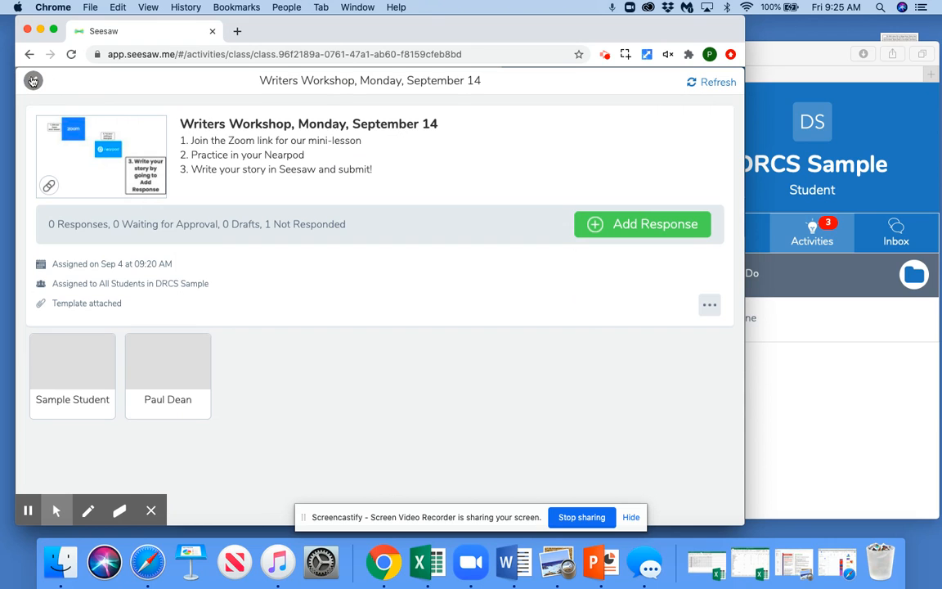
Switch to the student's Safari window and inspect the linked instructions image of the Writers Workshop activity.
{"action": "left_click", "coordinate": [793, 55]}
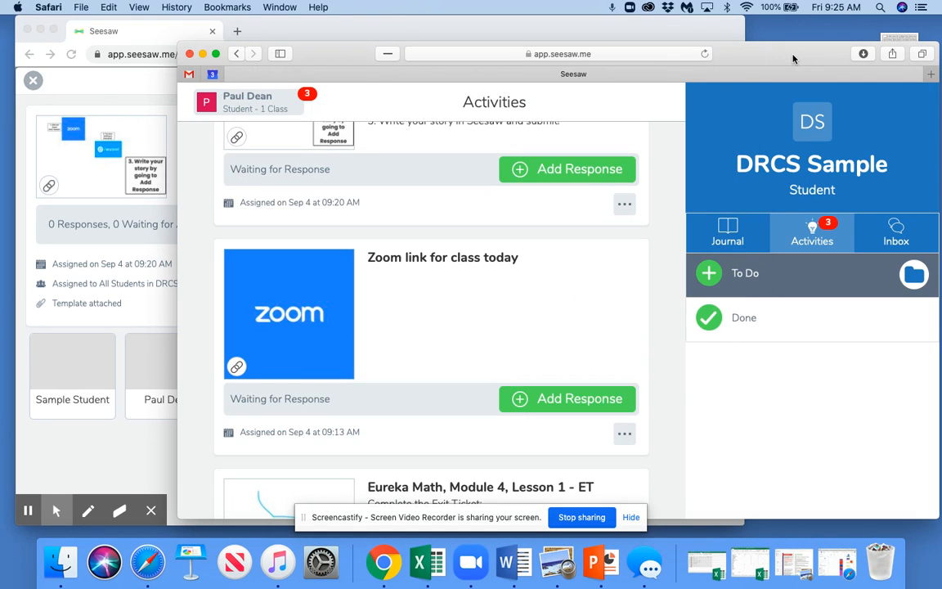
{"action": "scroll", "coordinate": [523, 263], "scroll_direction": "up", "scroll_amount": 3}
{"action": "left_click", "coordinate": [300, 214]}
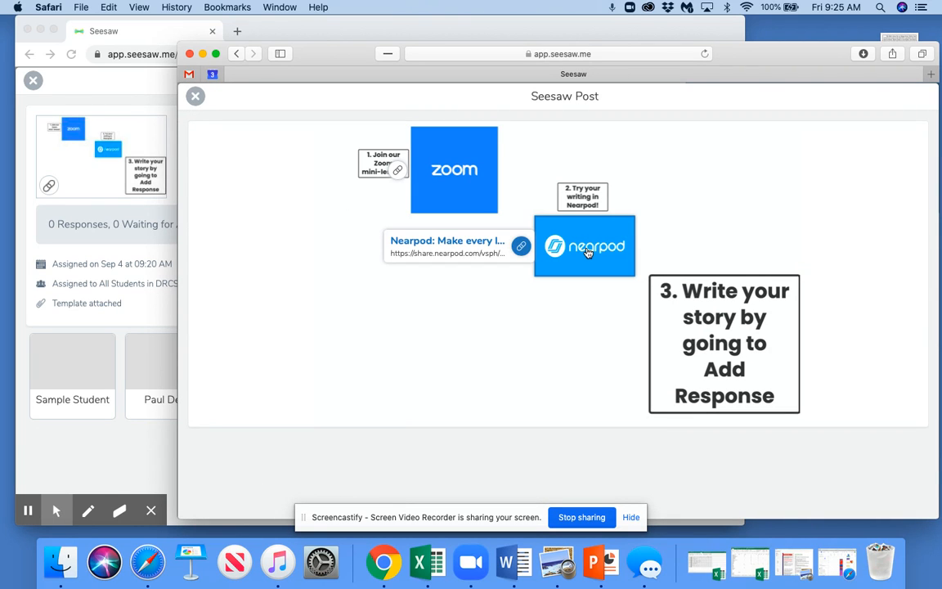
{"action": "left_click", "coordinate": [196, 95]}
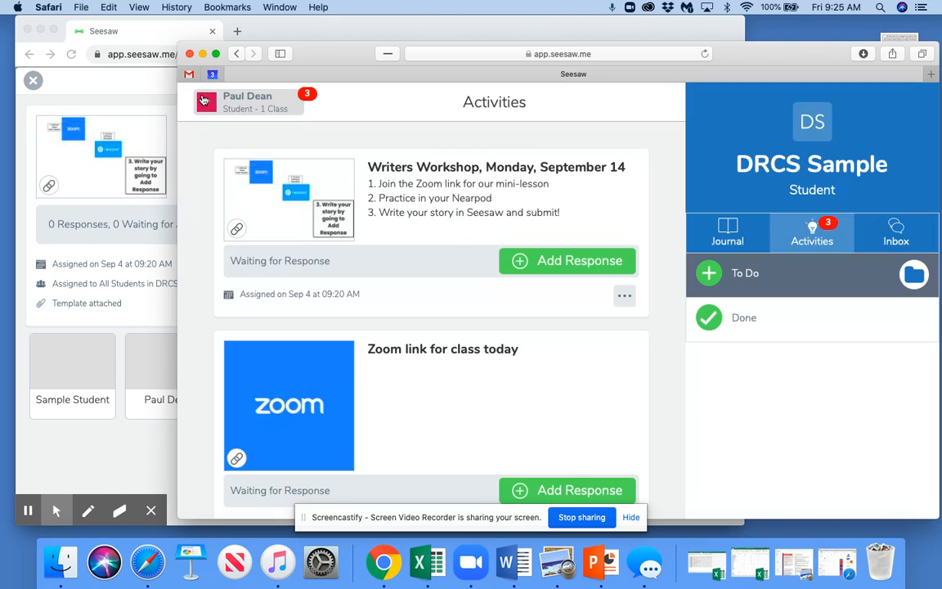
View the student's response canvas for the Writers Workshop activity and close it without adding anything.
{"action": "left_click", "coordinate": [541, 262]}
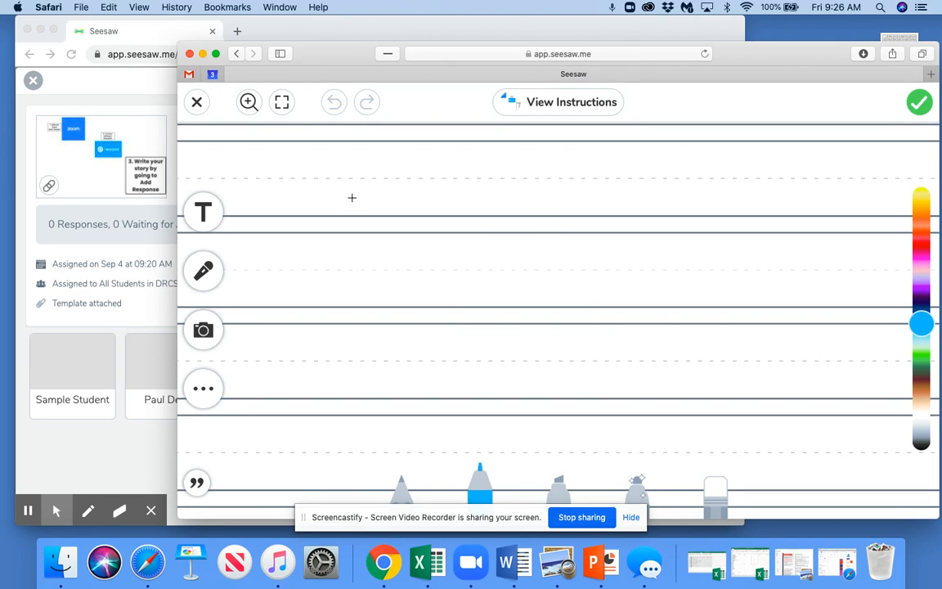
{"action": "left_click", "coordinate": [196, 102]}
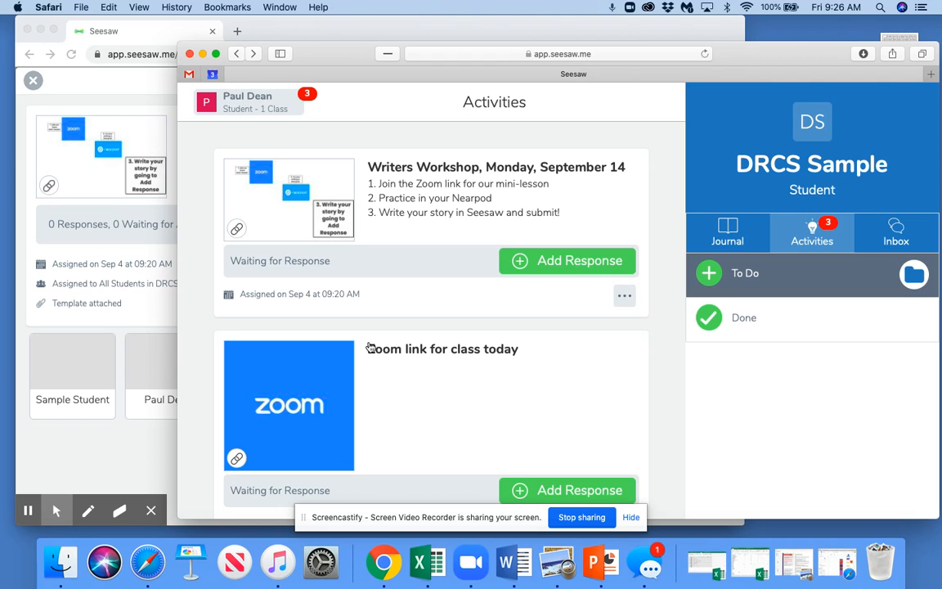
Compare the student's class journal with the instructions image of the Writers Workshop activity.
{"action": "left_click", "coordinate": [723, 234]}
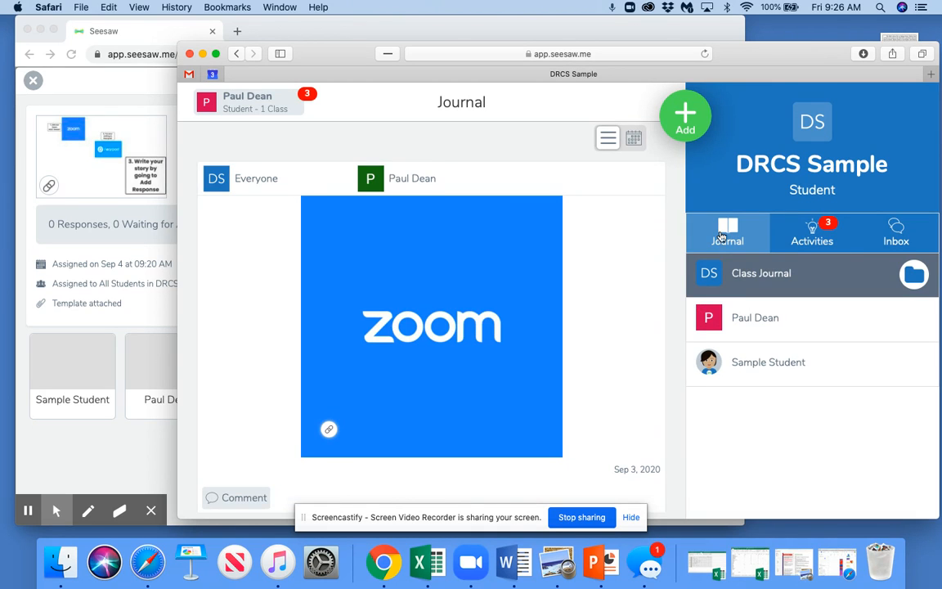
{"action": "left_click", "coordinate": [807, 239]}
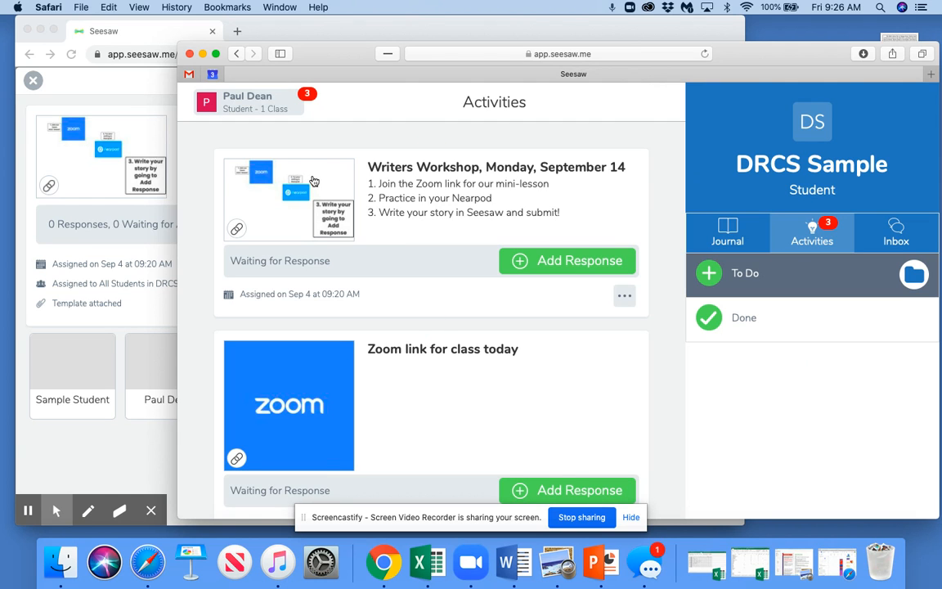
{"action": "left_click", "coordinate": [313, 179]}
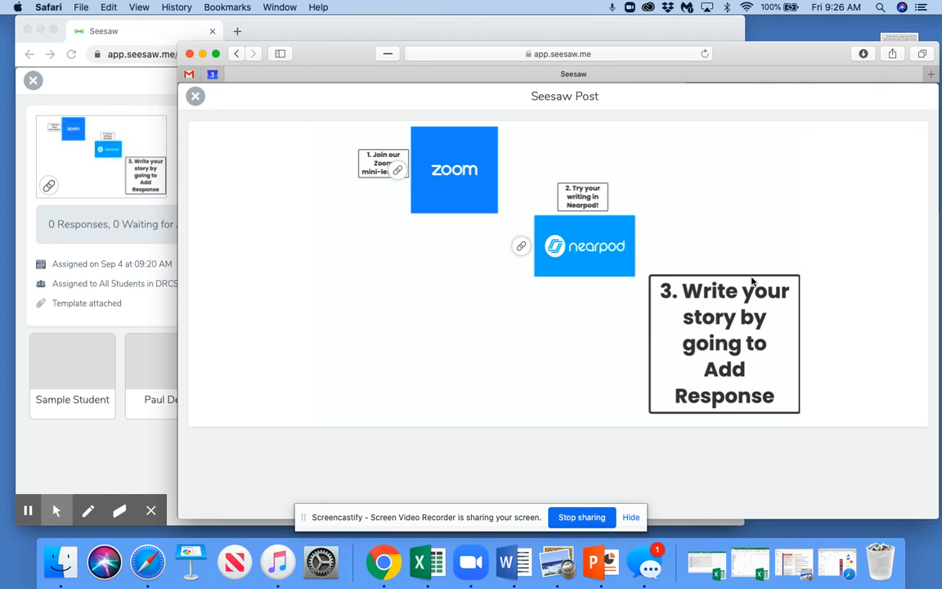
{"action": "left_click", "coordinate": [194, 96]}
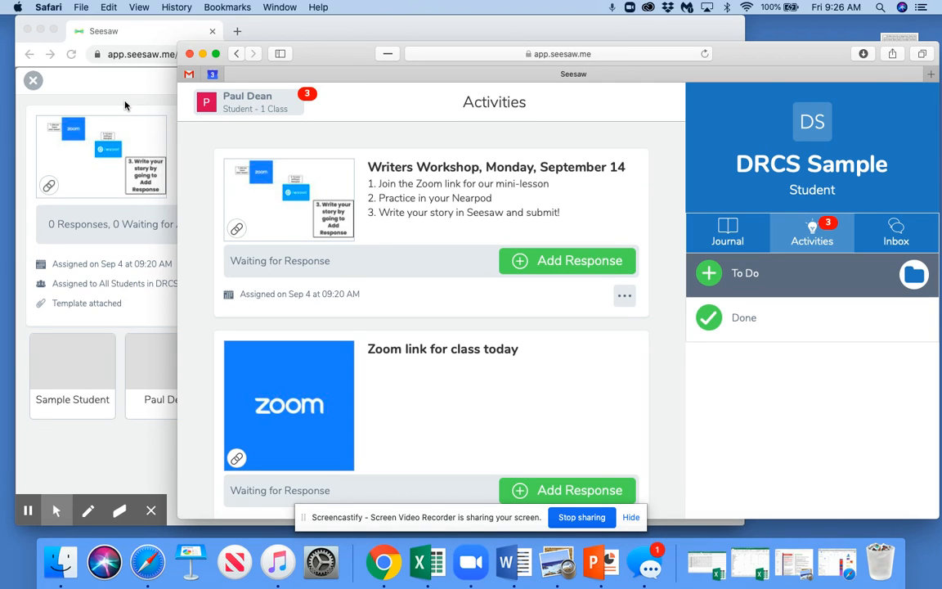
{"action": "left_click", "coordinate": [729, 234]}
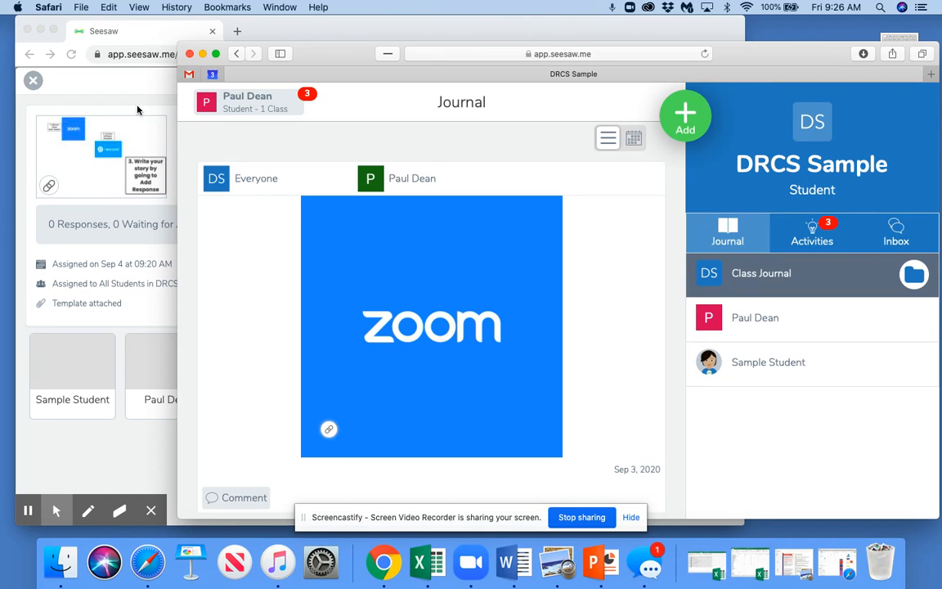
Switch to the teacher's Chrome window, close the Writers Workshop activity and open the options for adding content.
{"action": "left_click", "coordinate": [136, 107]}
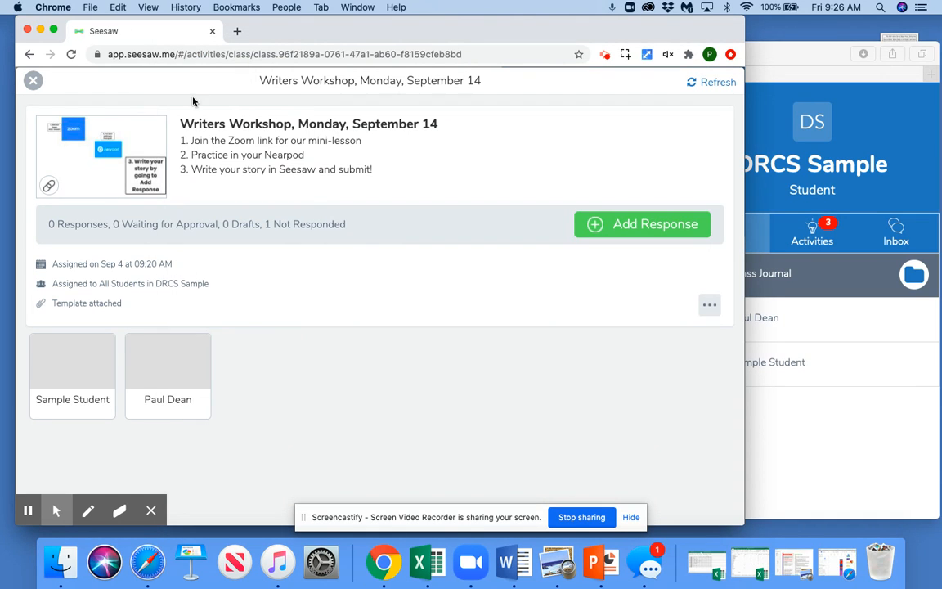
{"action": "left_click", "coordinate": [34, 80]}
{"action": "left_click", "coordinate": [502, 101]}
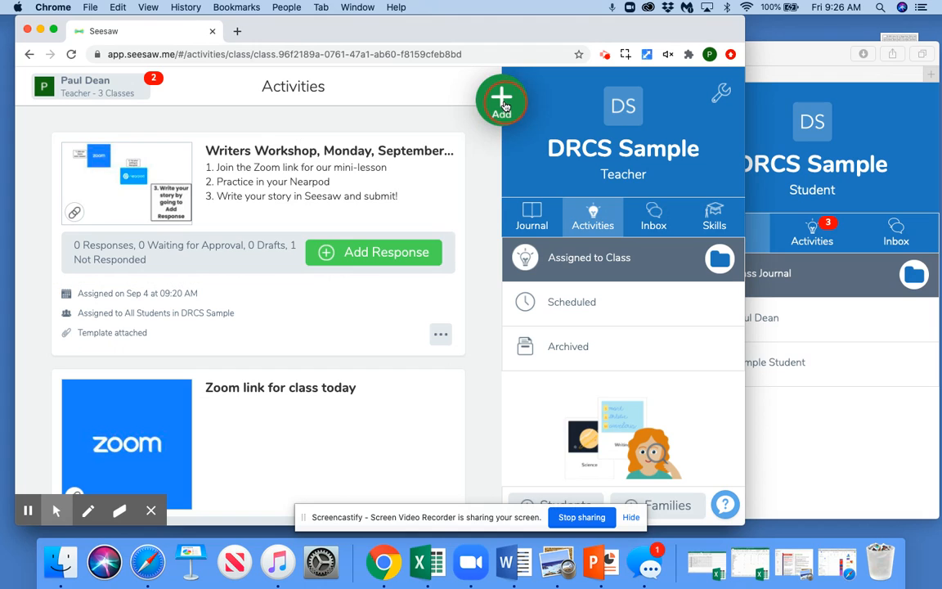